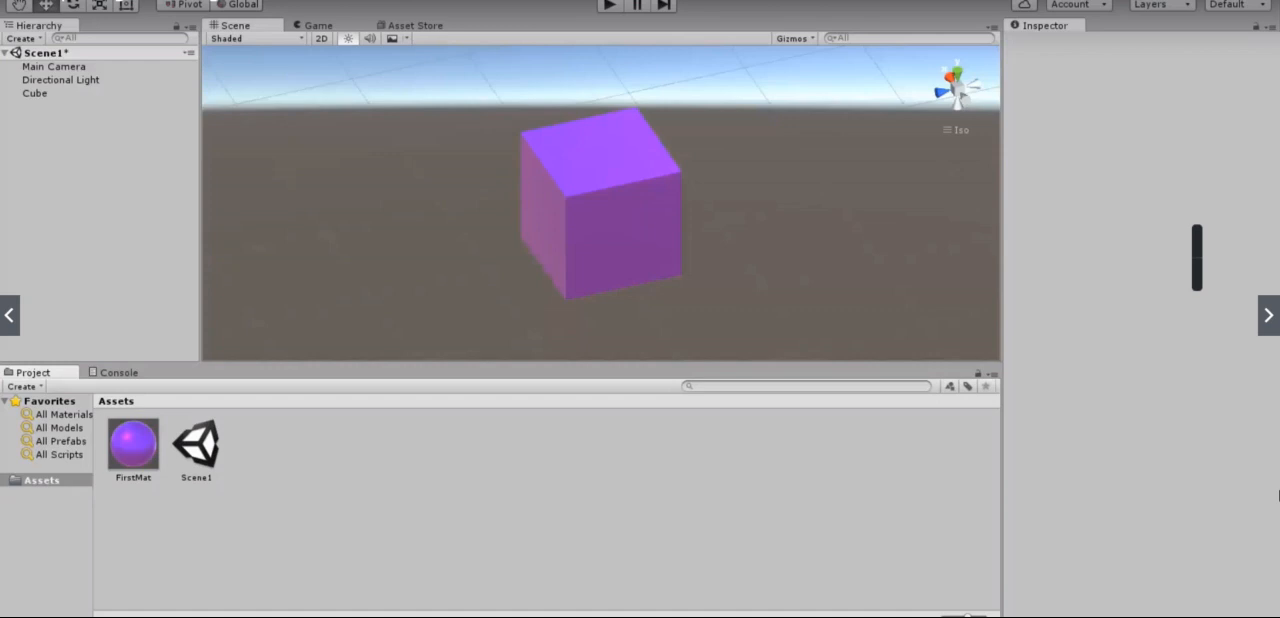
# Step: Preview the BrickTexture image on the desktop, import it into the project's Assets folder and show its import settings
pyautogui.click(1234, 1)
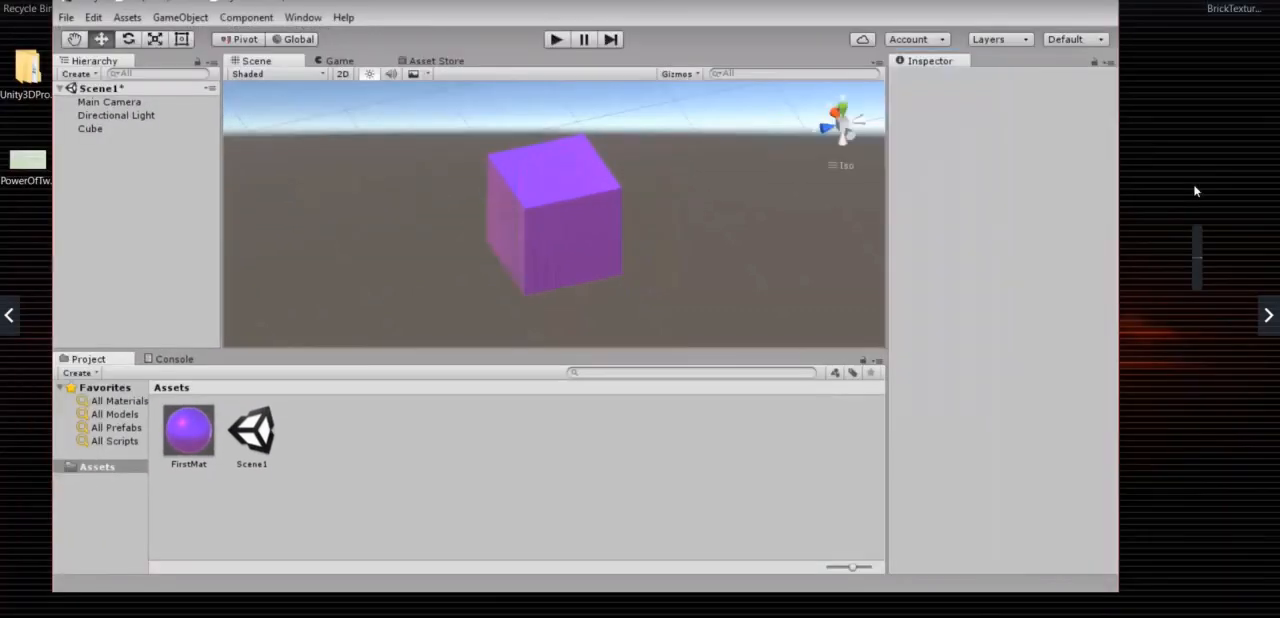
pyautogui.moveTo(1222, 22); pyautogui.dragTo(1183, 205)
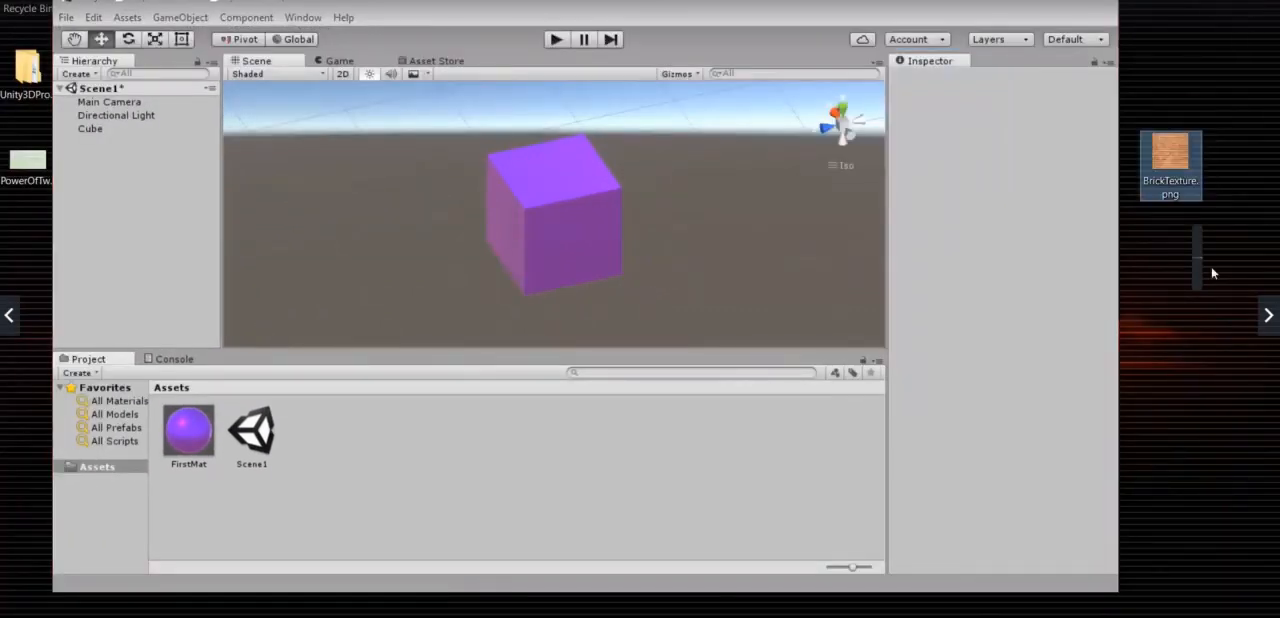
pyautogui.doubleClick(1172, 155)
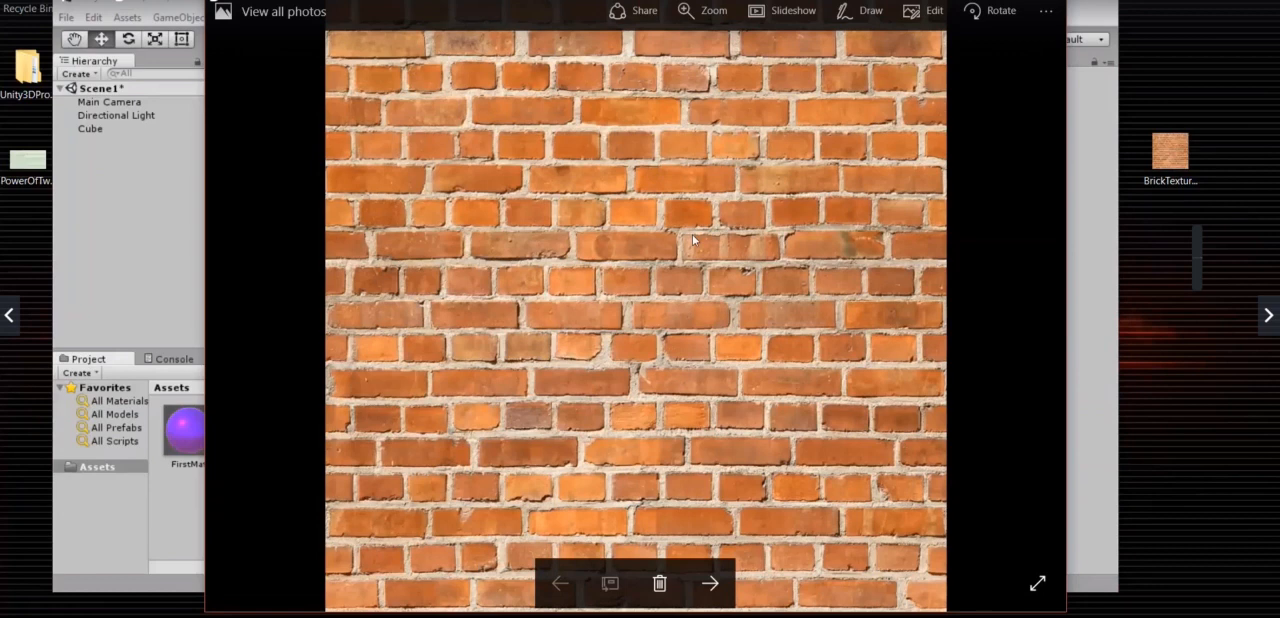
pyautogui.click(1046, 10)
pyautogui.moveTo(1170, 152); pyautogui.dragTo(430, 468)
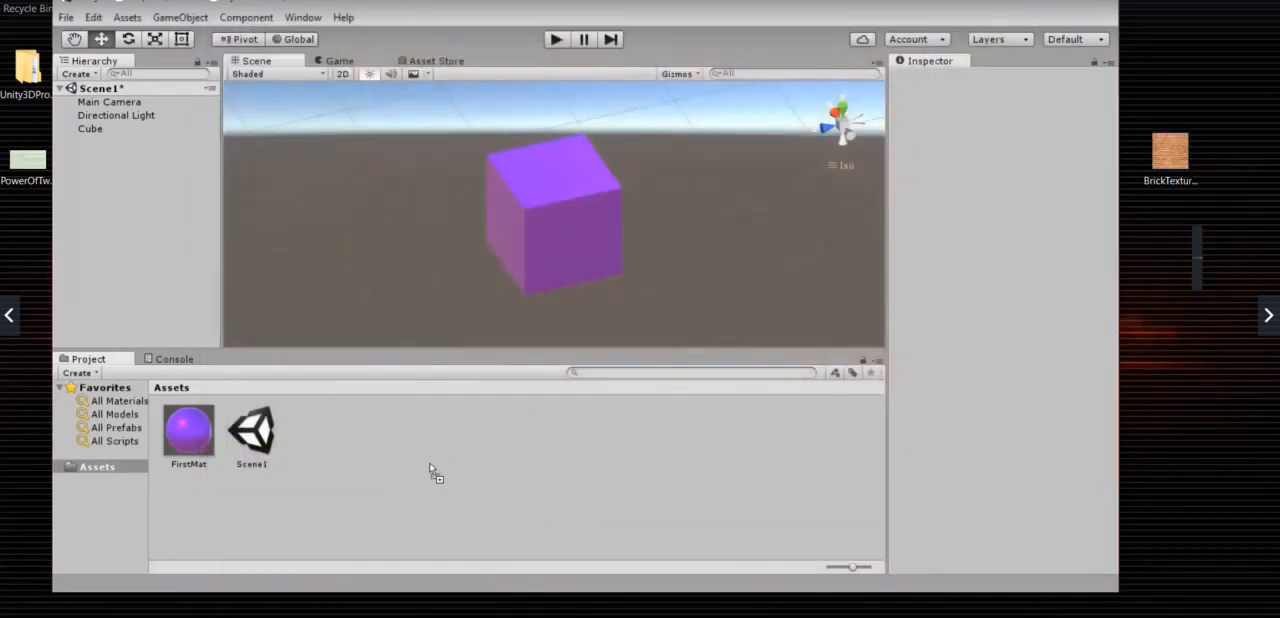
pyautogui.click(120, 470)
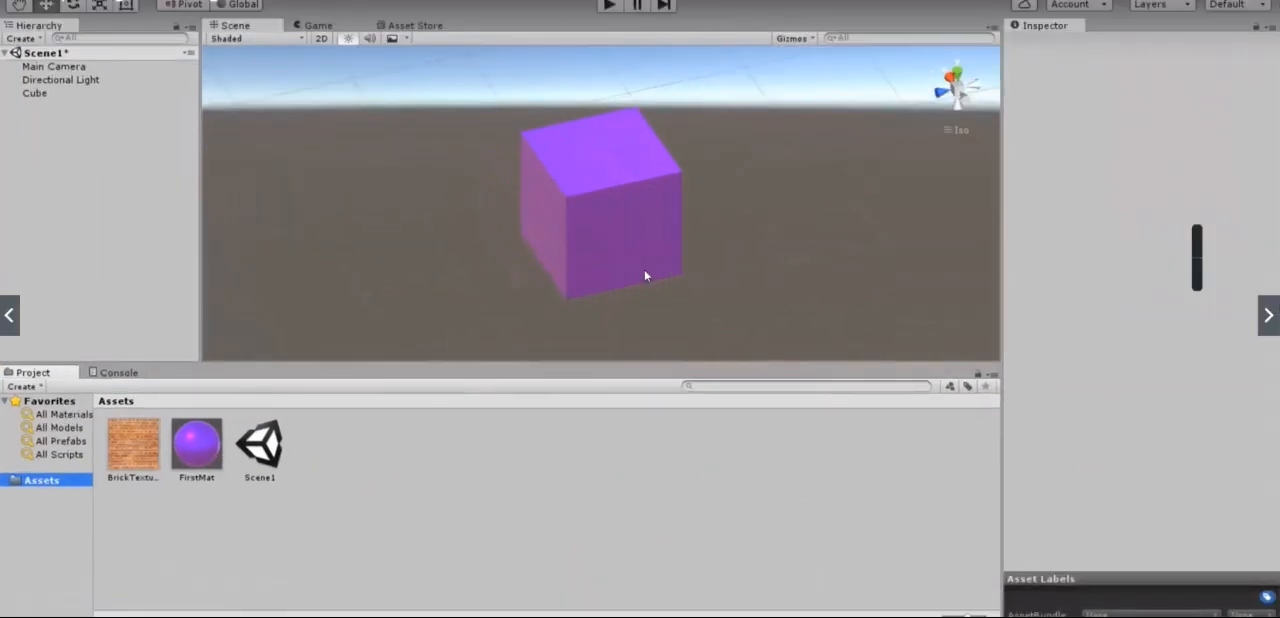
pyautogui.click(138, 446)
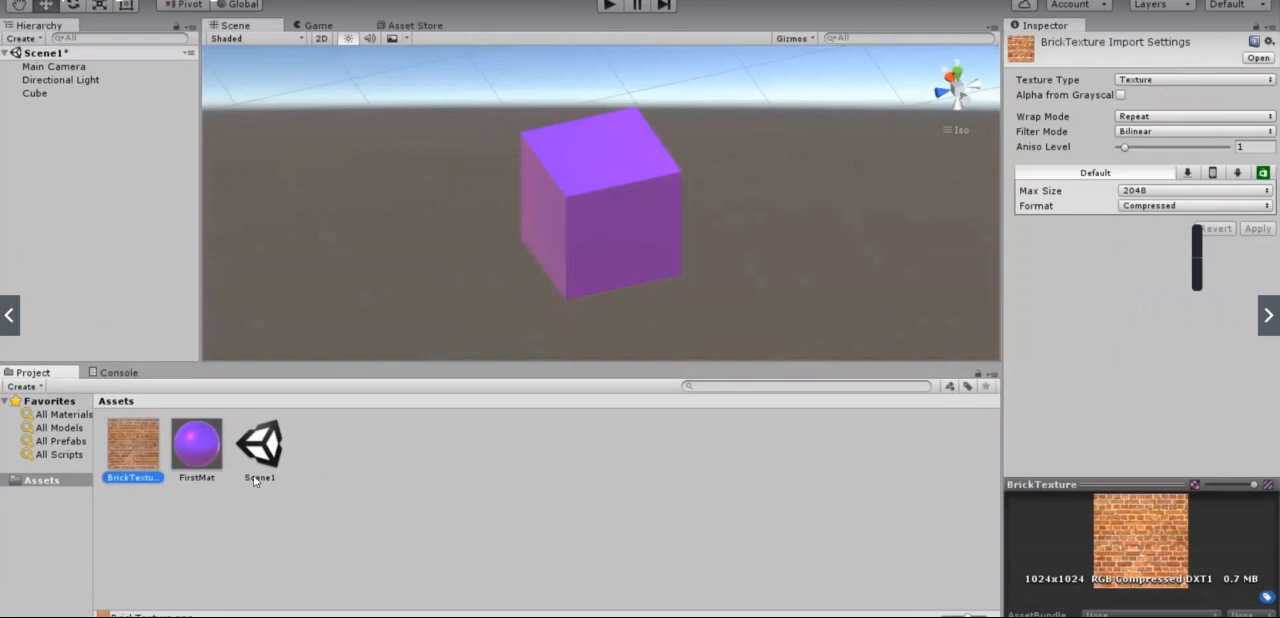
# Step: Select the FirstMat material and switch to Chrome to read the definition of albedo
pyautogui.click(197, 446)
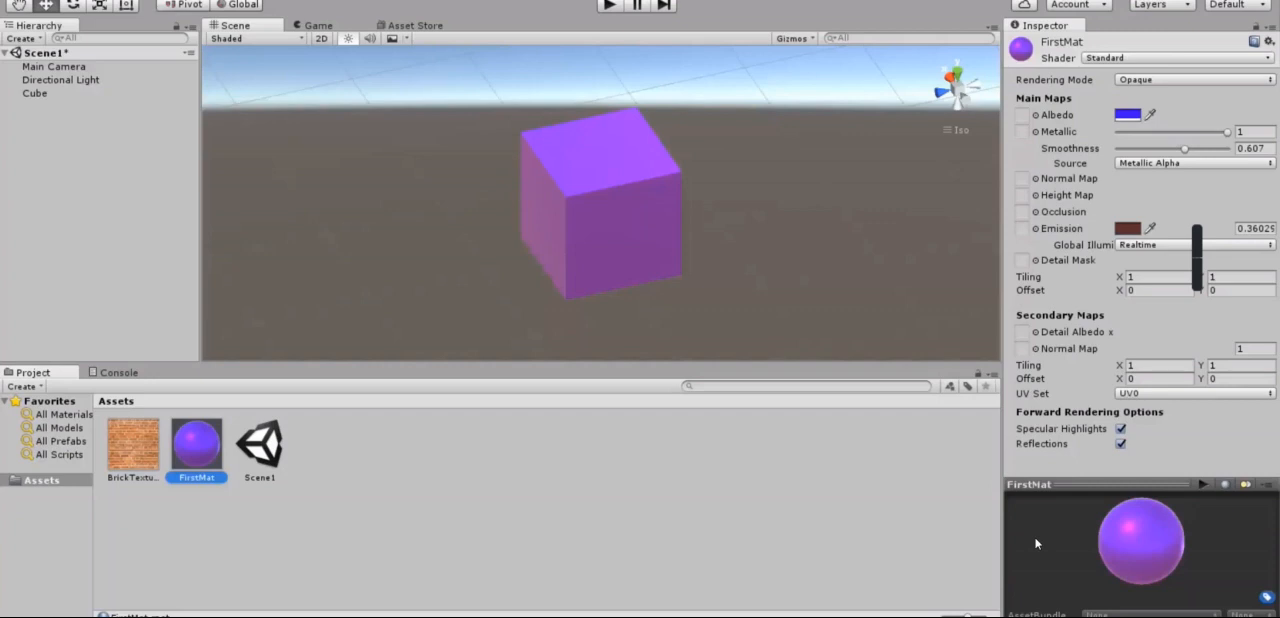
pyautogui.moveTo(484, 617)
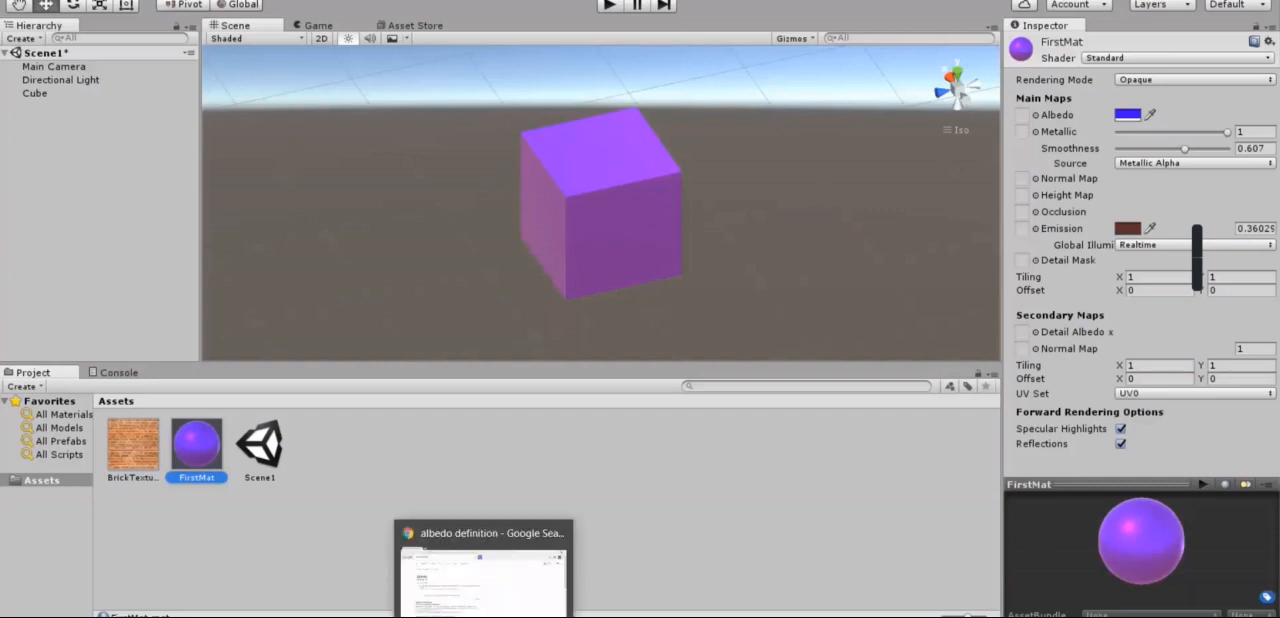
pyautogui.click(484, 580)
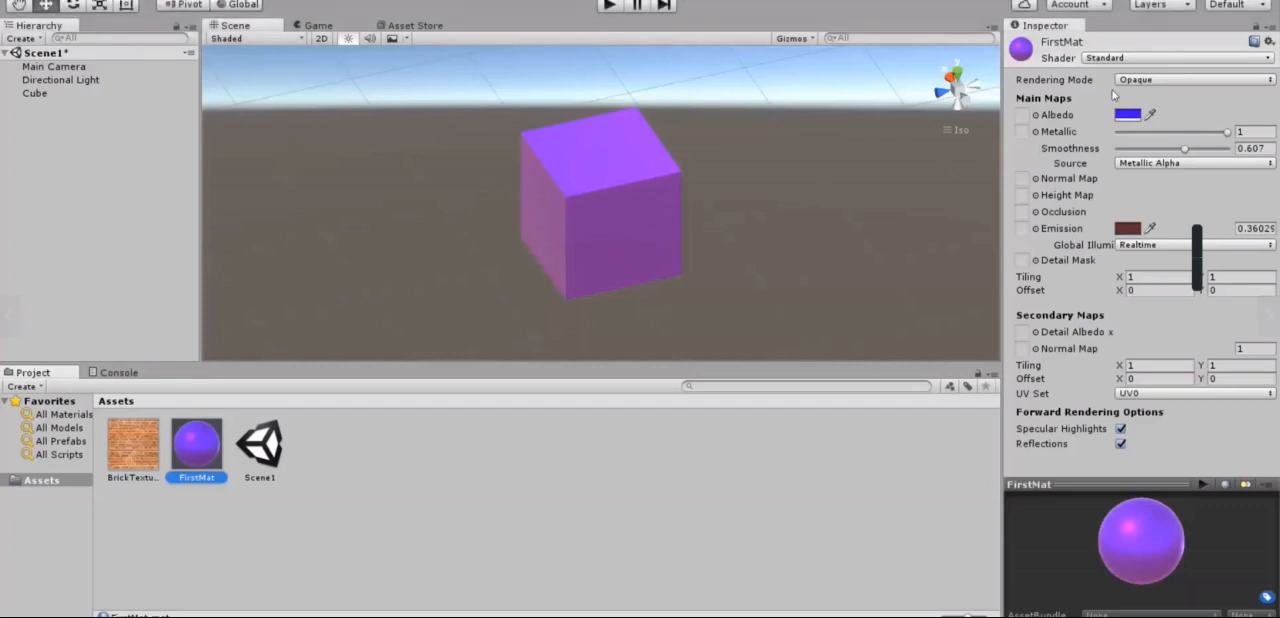
# Step: Assign the BrickTexture image as the Albedo map of the FirstMat material
pyautogui.click(1036, 115)
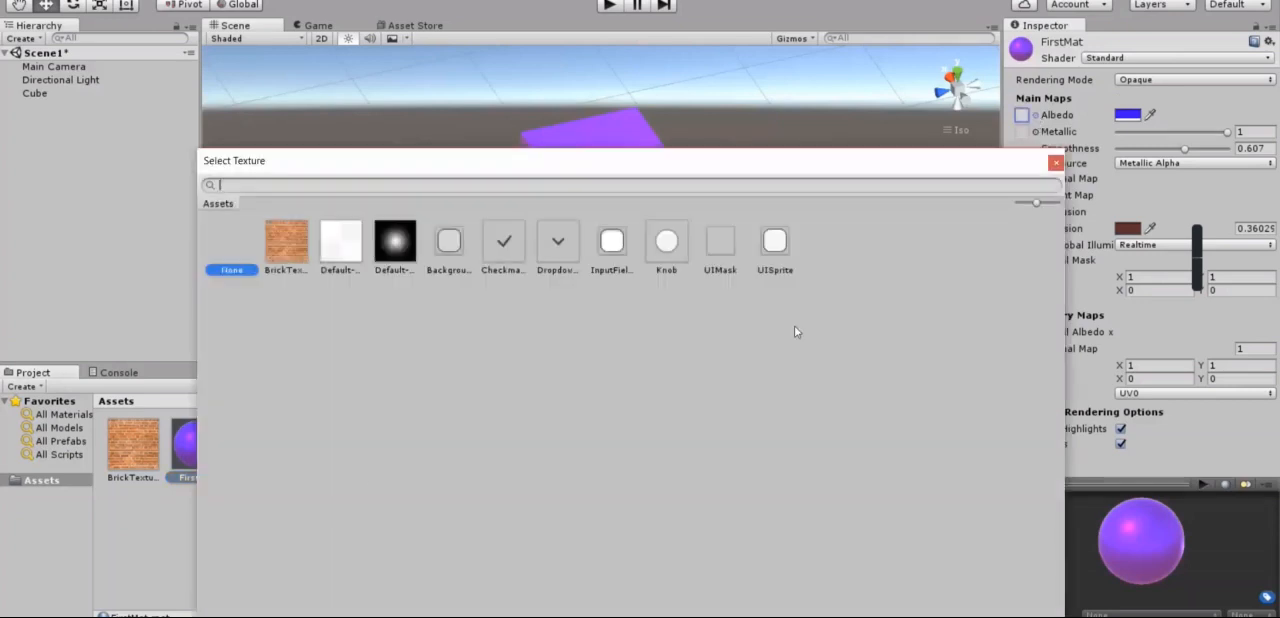
pyautogui.click(300, 250)
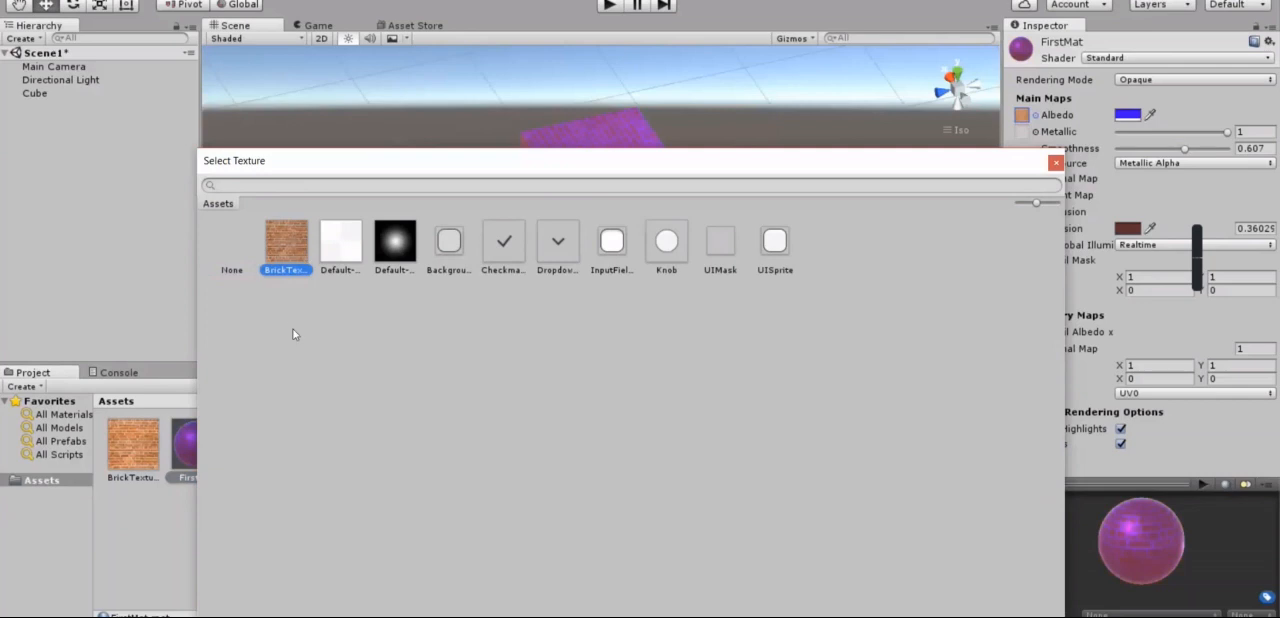
pyautogui.doubleClick(297, 236)
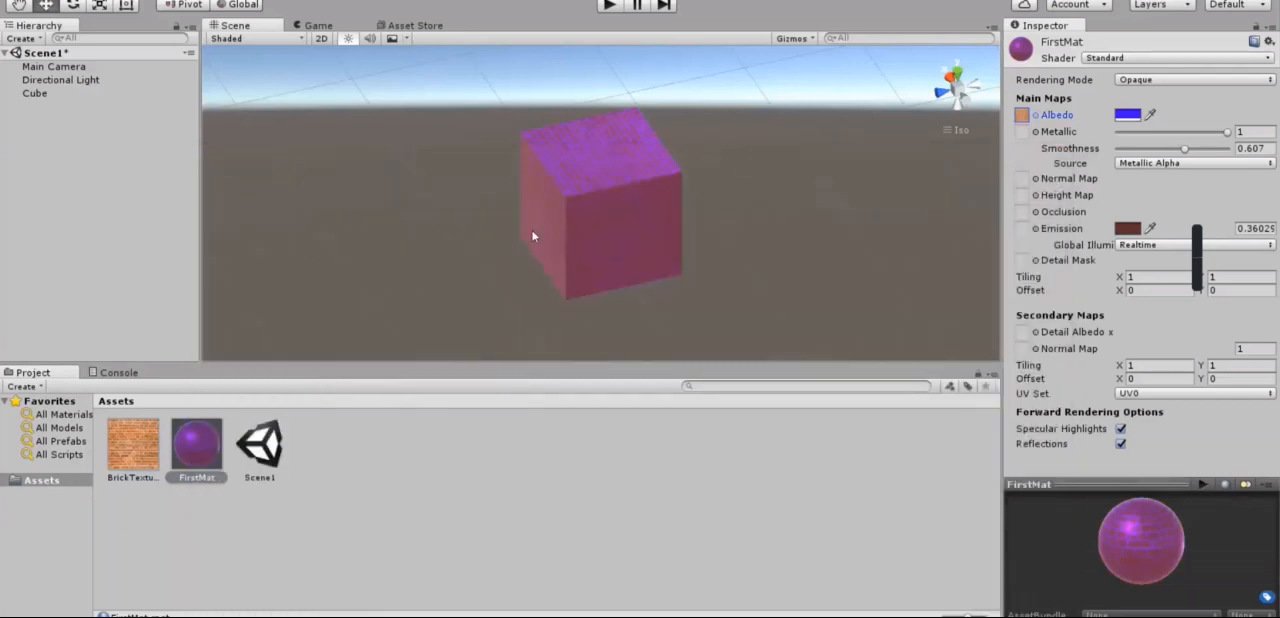
pyautogui.moveTo(787, 265)
pyautogui.keyDown('alt'); pyautogui.mouseDown()
pyautogui.moveTo(631, 281)
pyautogui.moveTo(548, 160)
pyautogui.moveTo(796, 269)
pyautogui.mouseUp(); pyautogui.keyUp('alt')
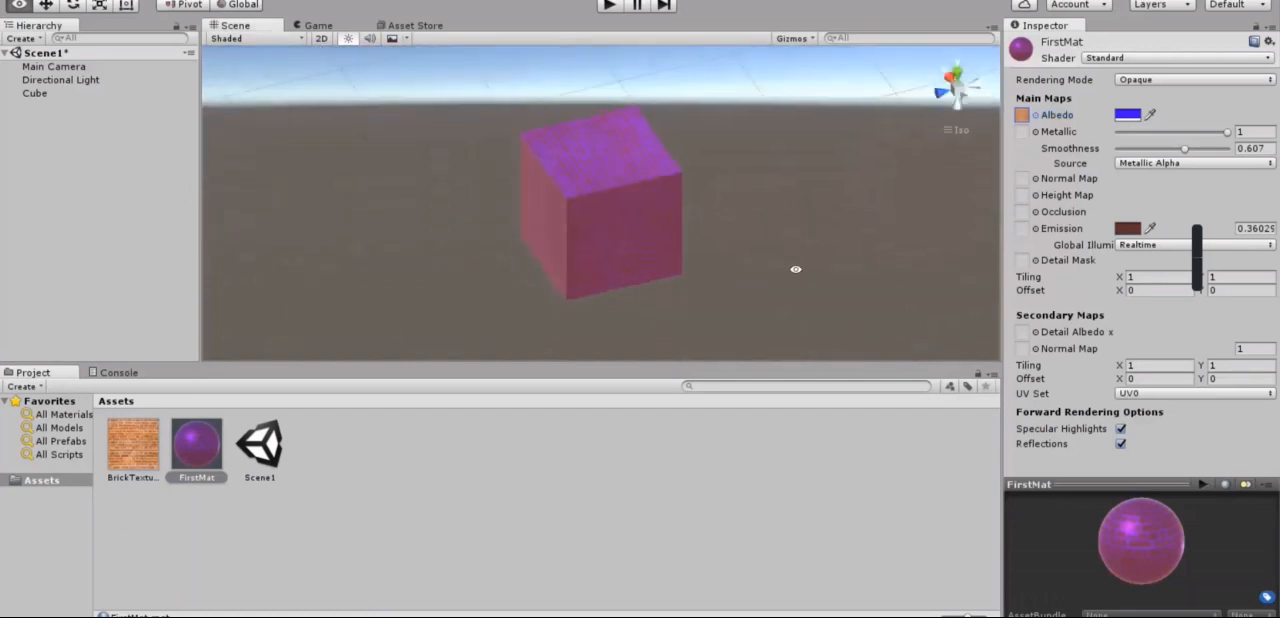
# Step: Set FirstMat's albedo colour to white and its emission colour to black
pyautogui.click(1130, 116)
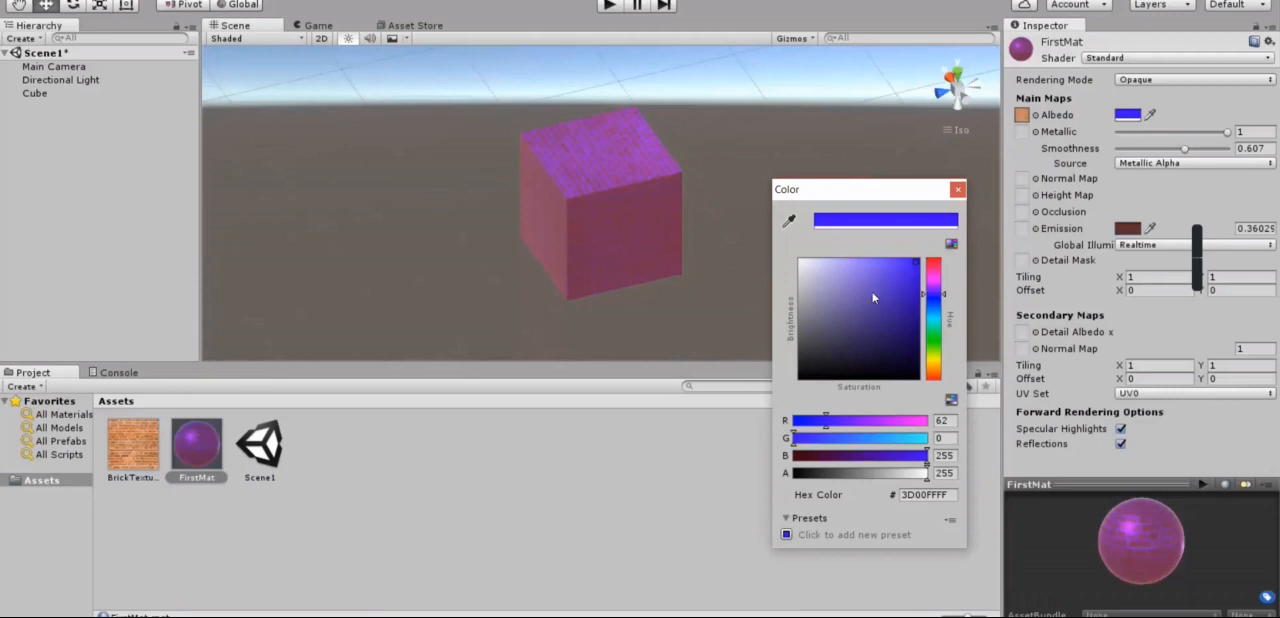
pyautogui.moveTo(877, 283); pyautogui.dragTo(697, 154)
pyautogui.click(957, 189)
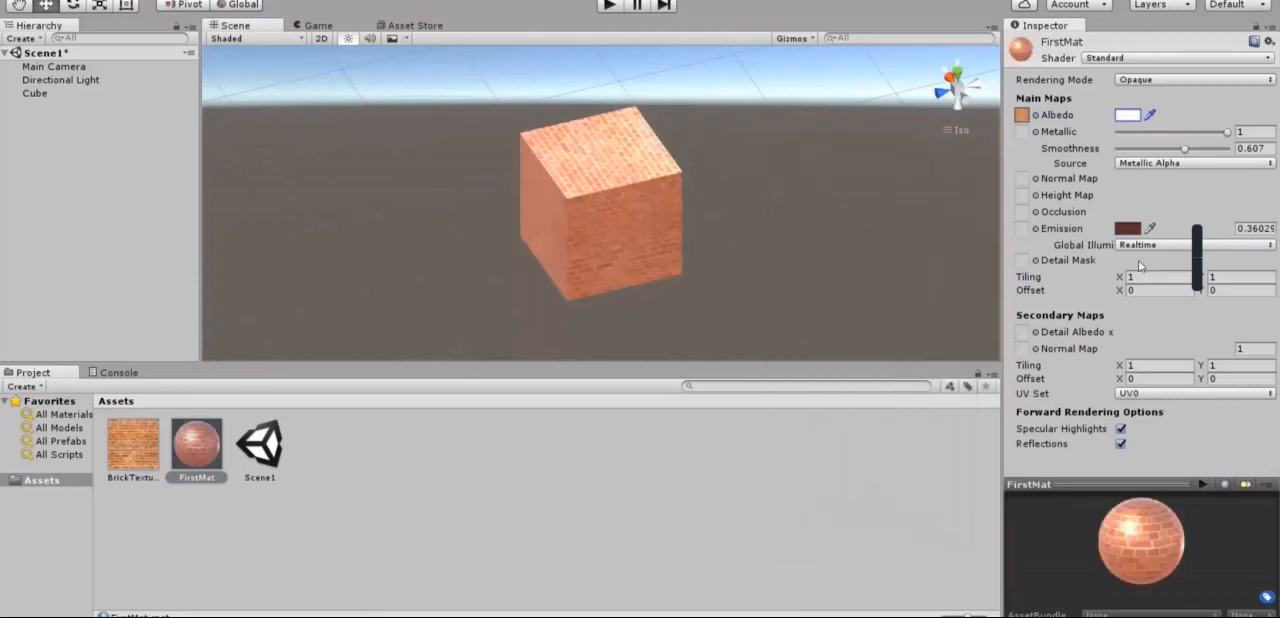
pyautogui.click(1126, 228)
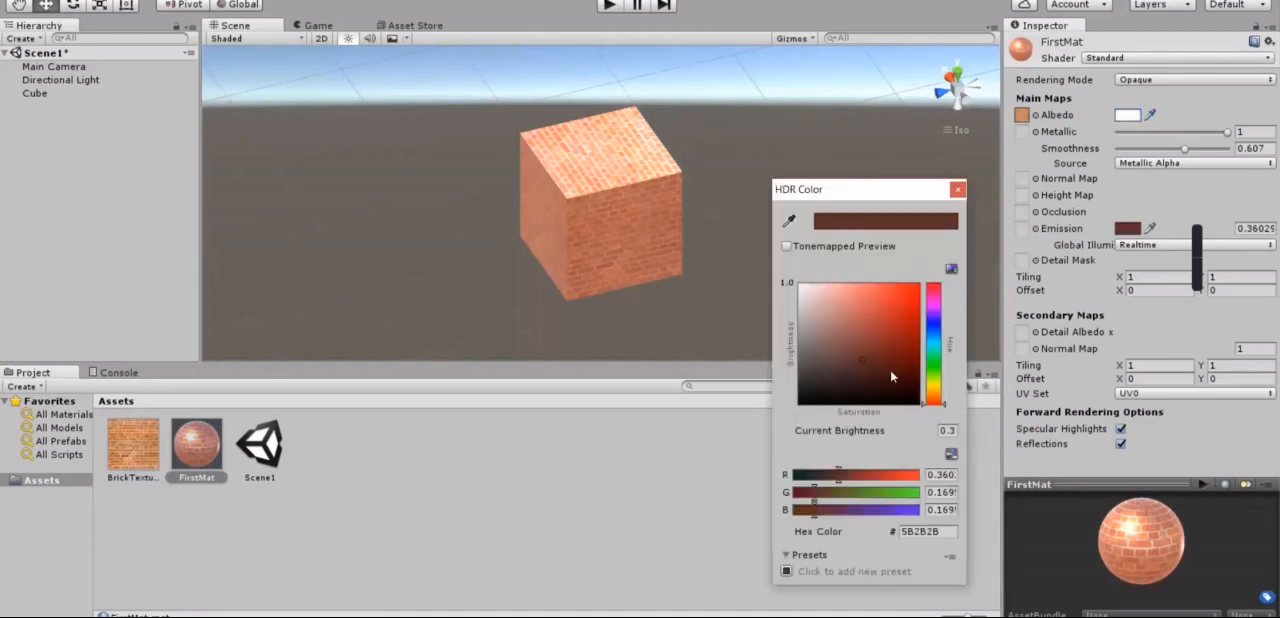
pyautogui.moveTo(948, 457); pyautogui.dragTo(956, 462)
pyautogui.click(959, 190)
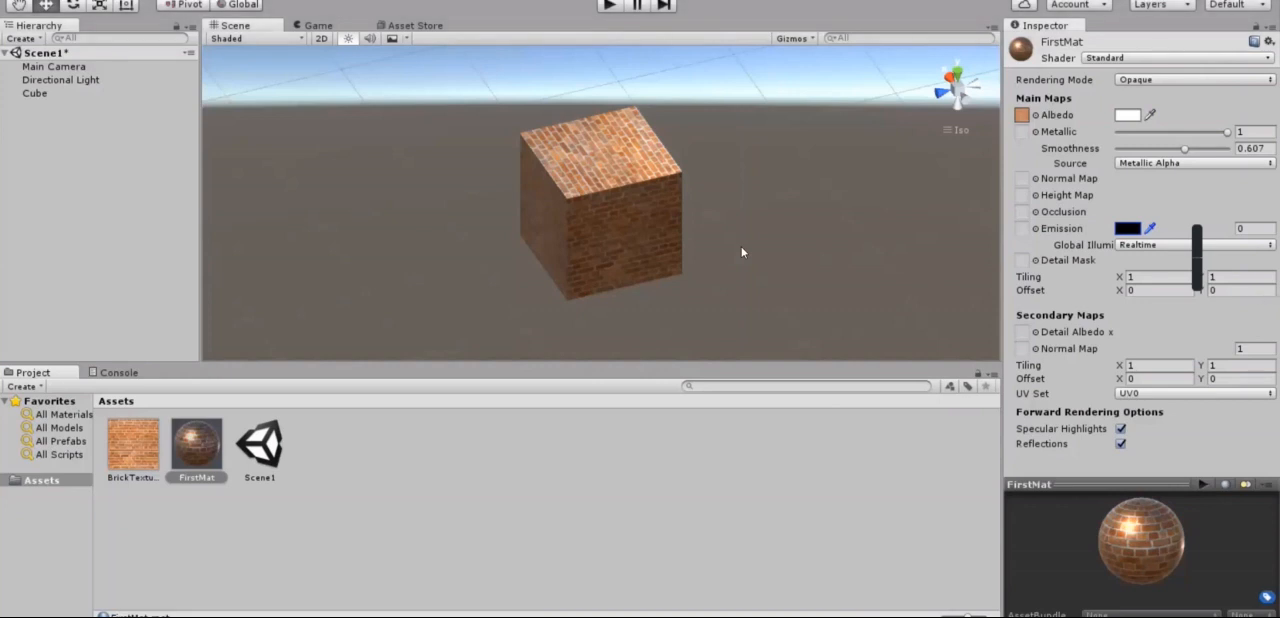
# Step: Set both the Metallic and Smoothness values of the FirstMat material to 0
pyautogui.keyDown('alt'); pyautogui.moveTo(803, 236); pyautogui.dragTo(826, 297); pyautogui.keyUp('alt')
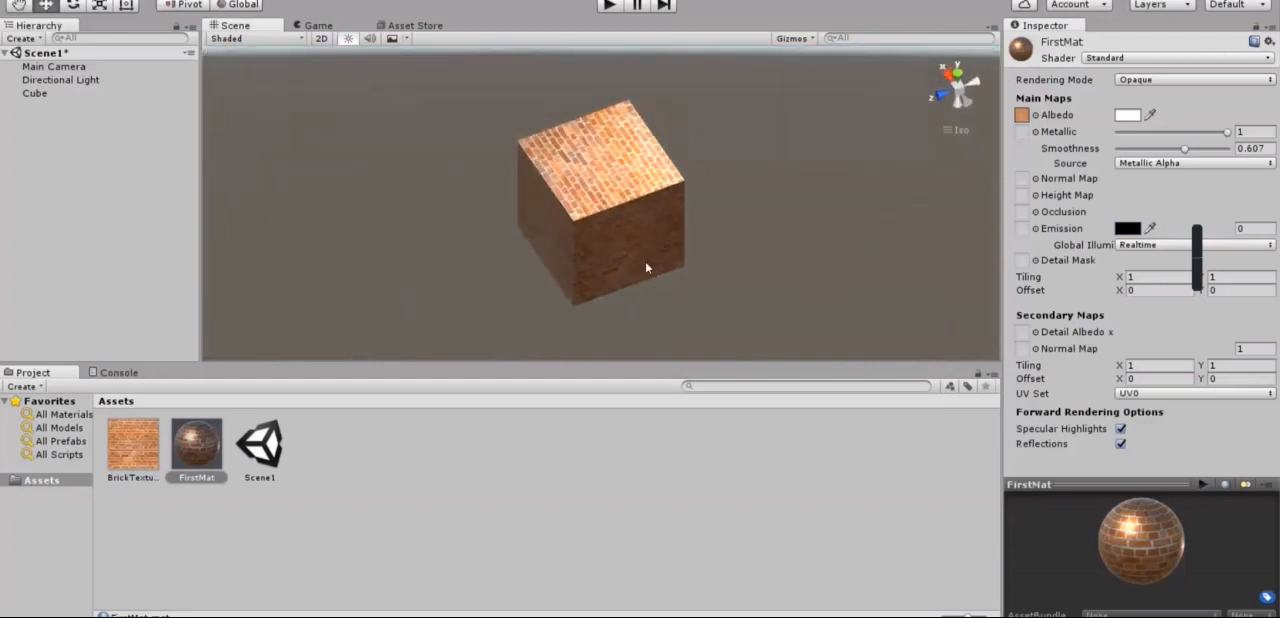
pyautogui.click(190, 455)
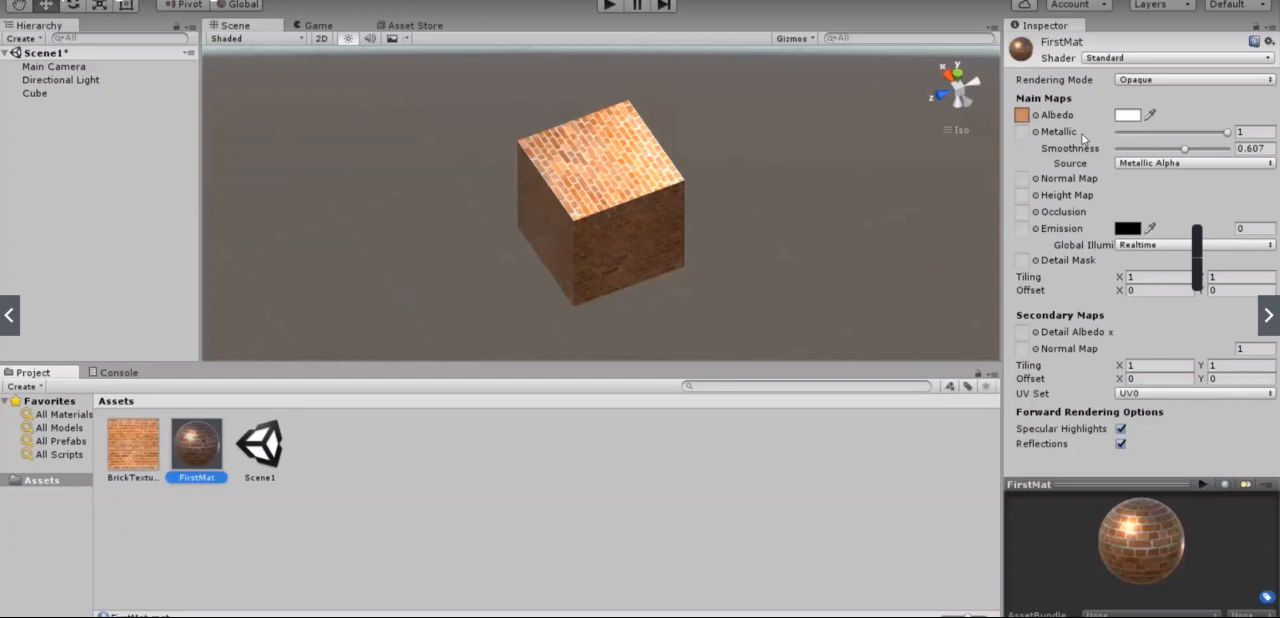
pyautogui.moveTo(1228, 131); pyautogui.dragTo(1060, 146)
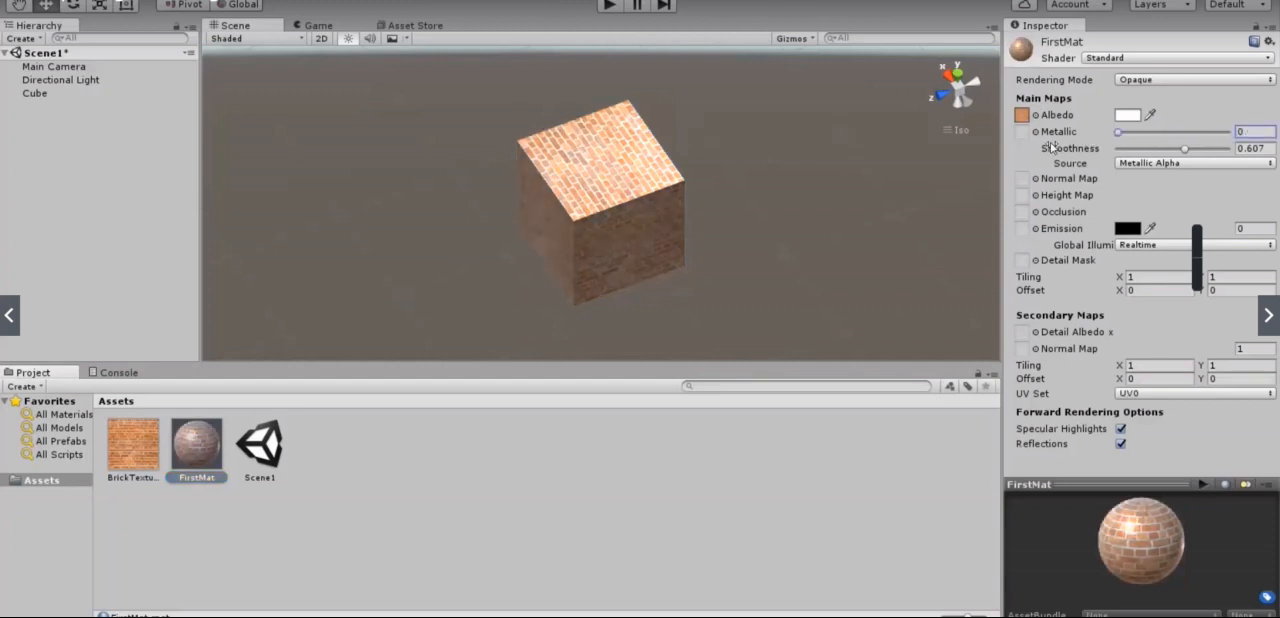
pyautogui.moveTo(1188, 150); pyautogui.dragTo(925, 162)
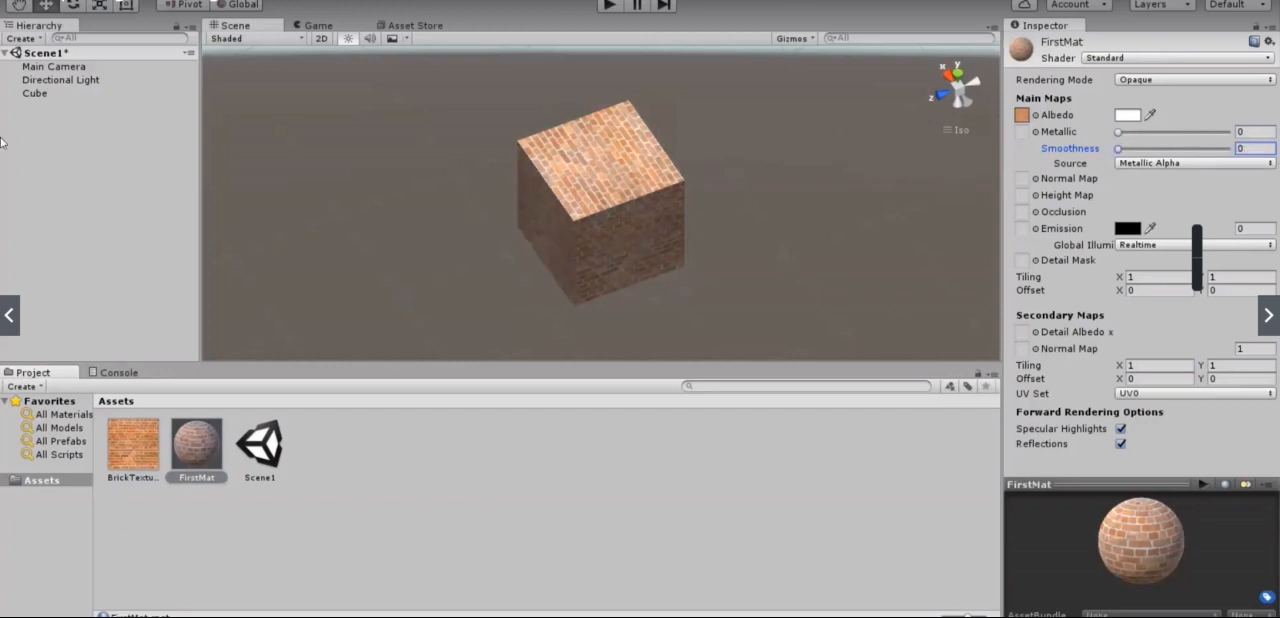
# Step: Stretch the cube along its X axis by setting its X scale to 5
pyautogui.click(600, 200)
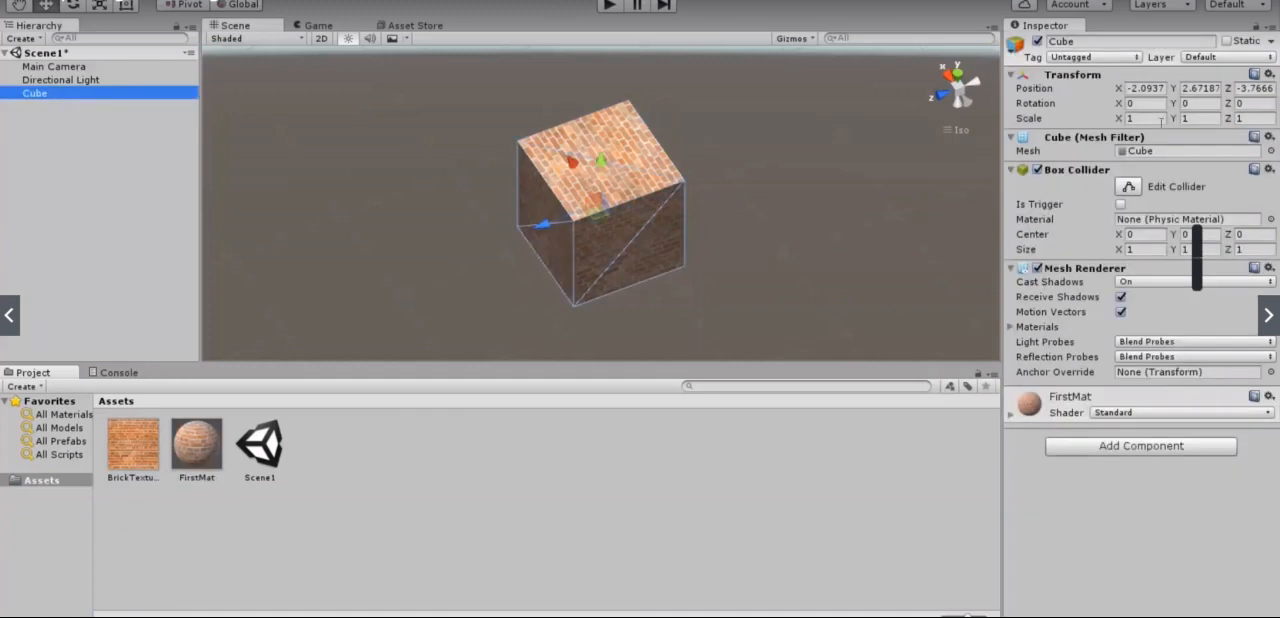
pyautogui.click(1160, 119)
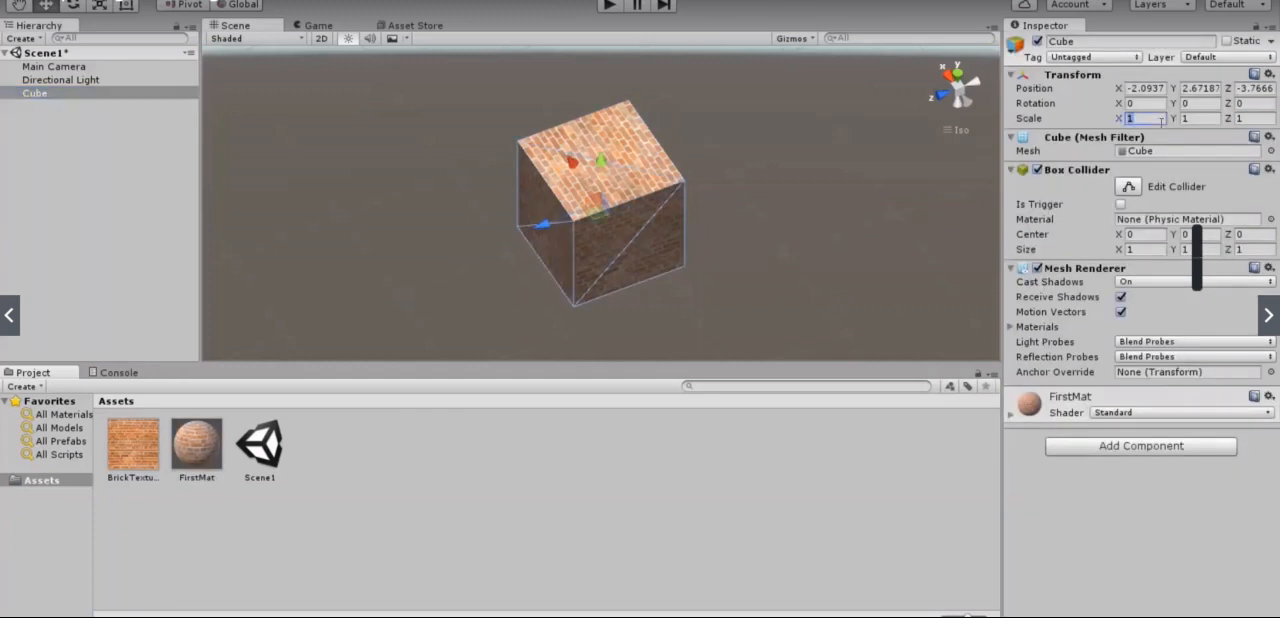
pyautogui.write('5')
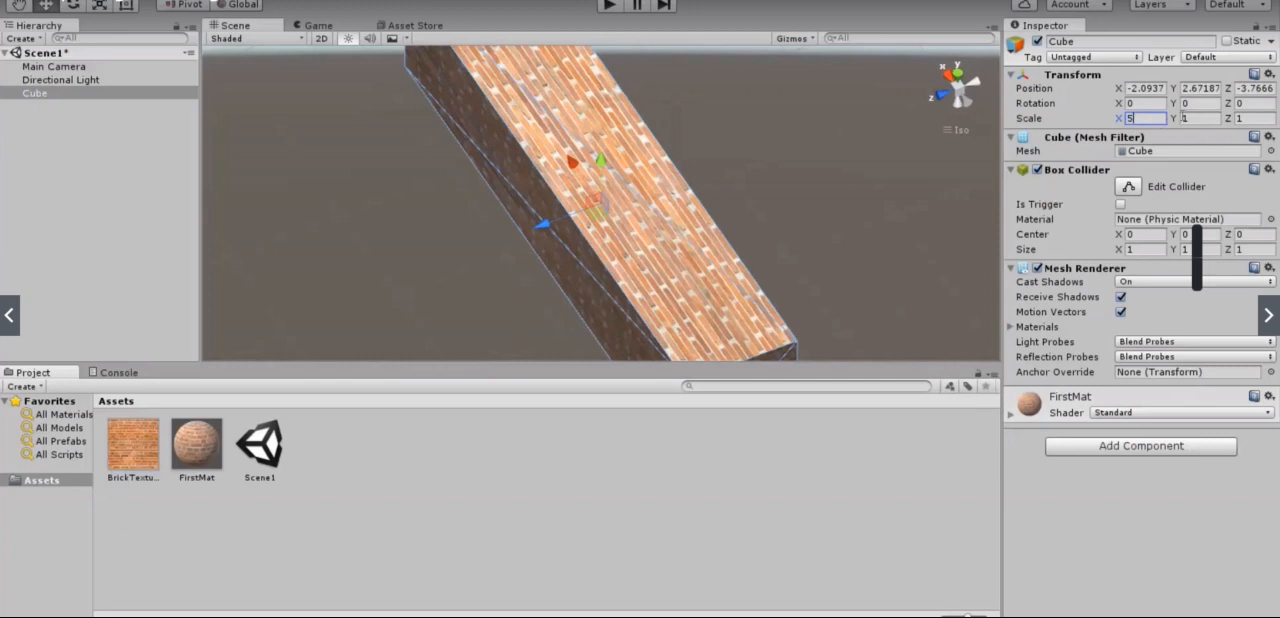
# Step: Set the cube's Y scale to 2 while facing the brick wall's long side
pyautogui.click(961, 72)
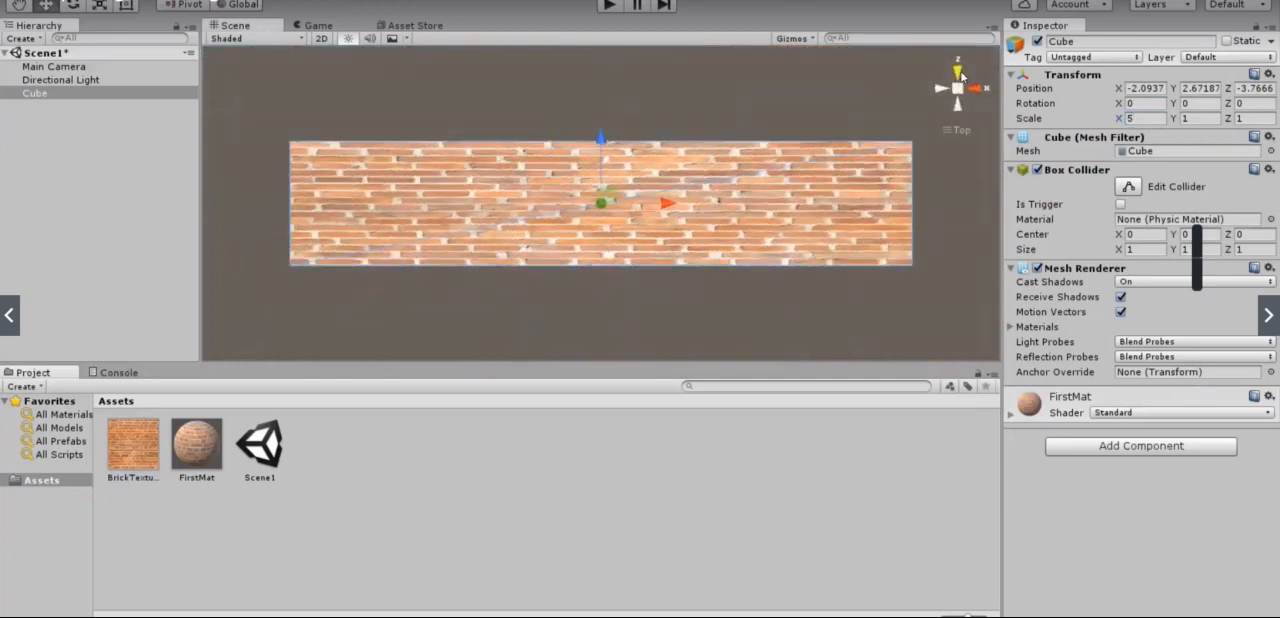
pyautogui.keyDown('alt'); pyautogui.moveTo(859, 88); pyautogui.dragTo(965, 127); pyautogui.keyUp('alt')
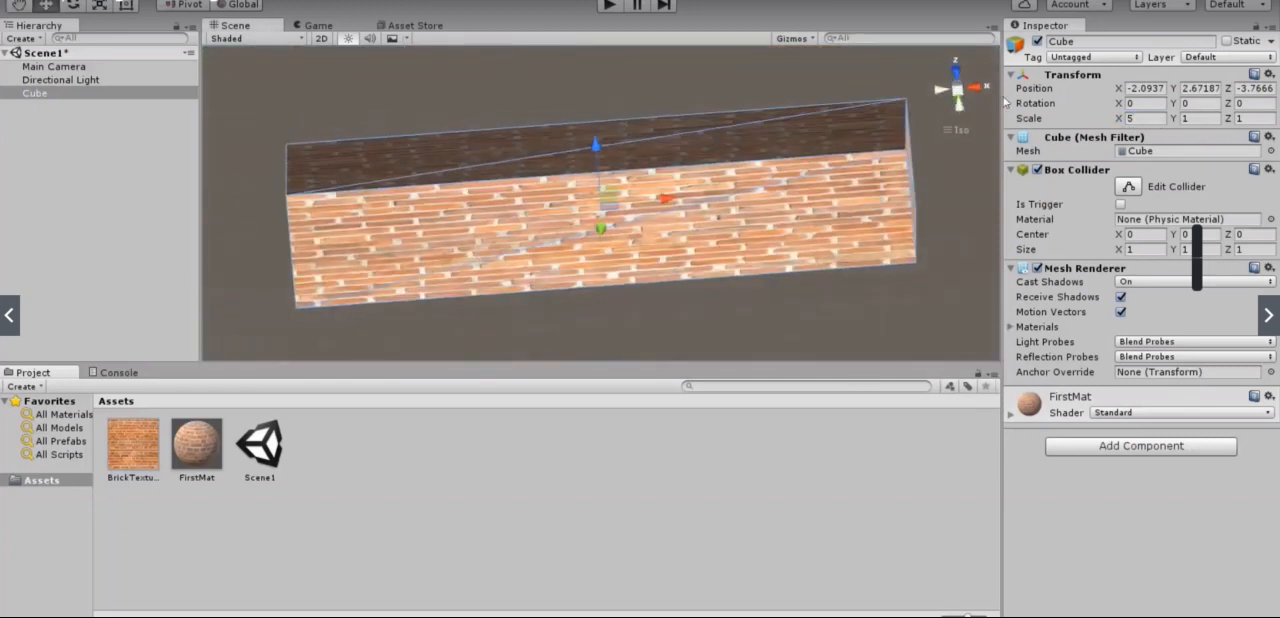
pyautogui.click(958, 73)
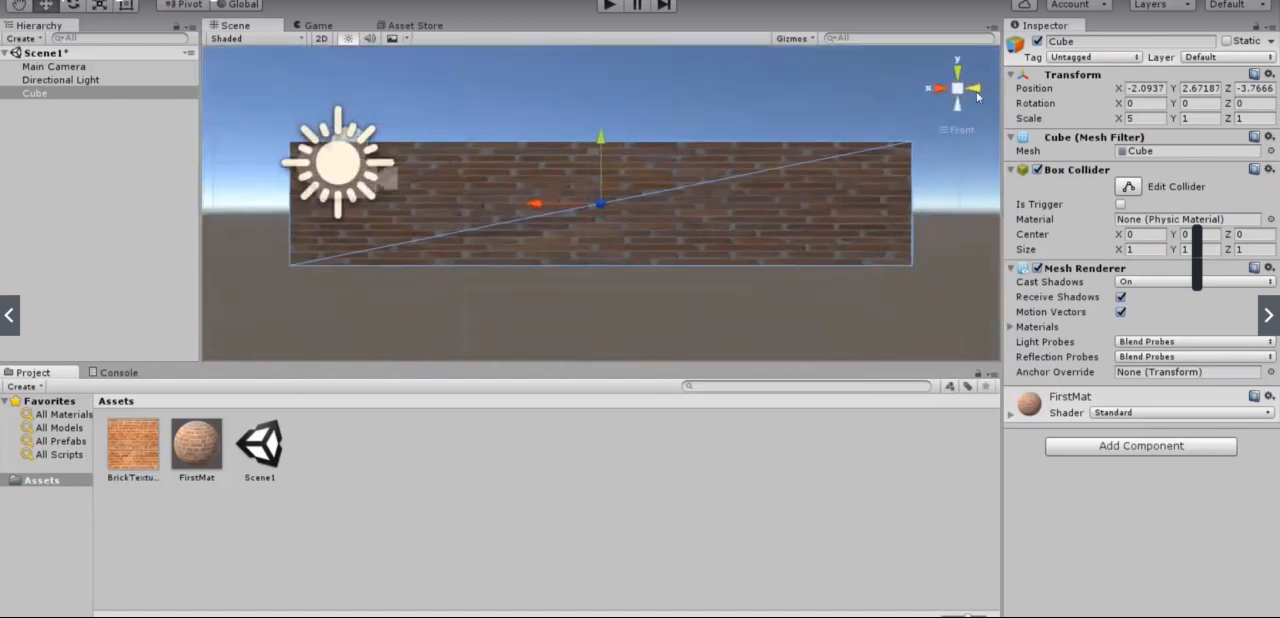
pyautogui.click(976, 91)
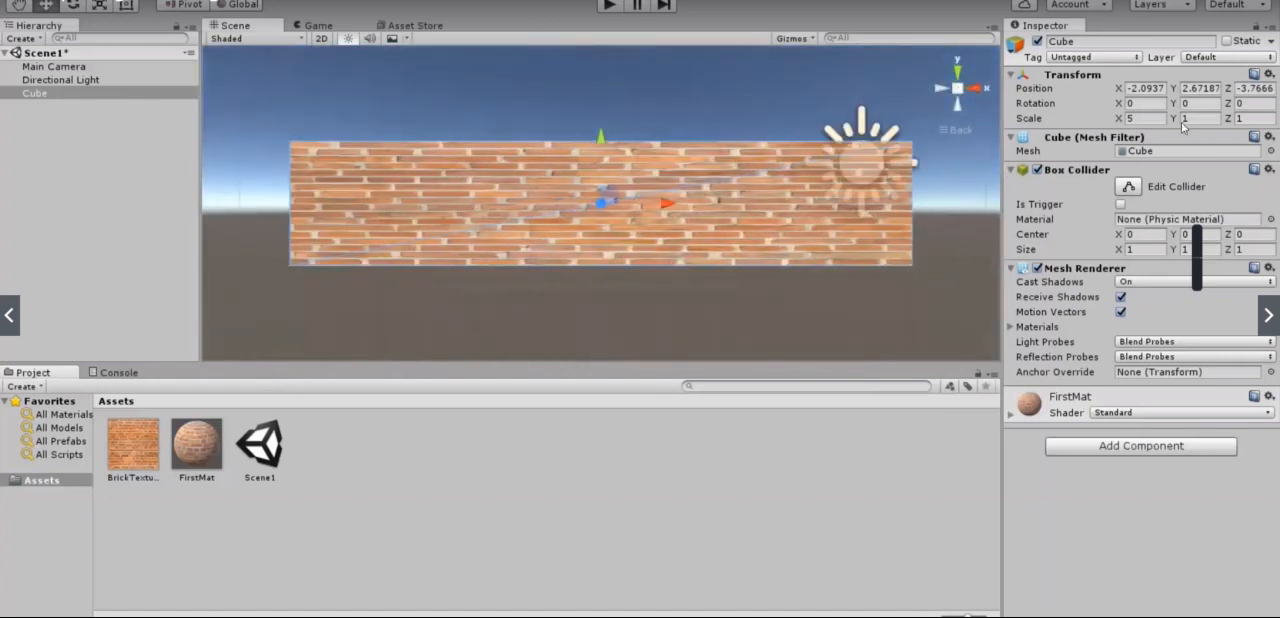
pyautogui.click(1188, 119)
pyautogui.write('2')
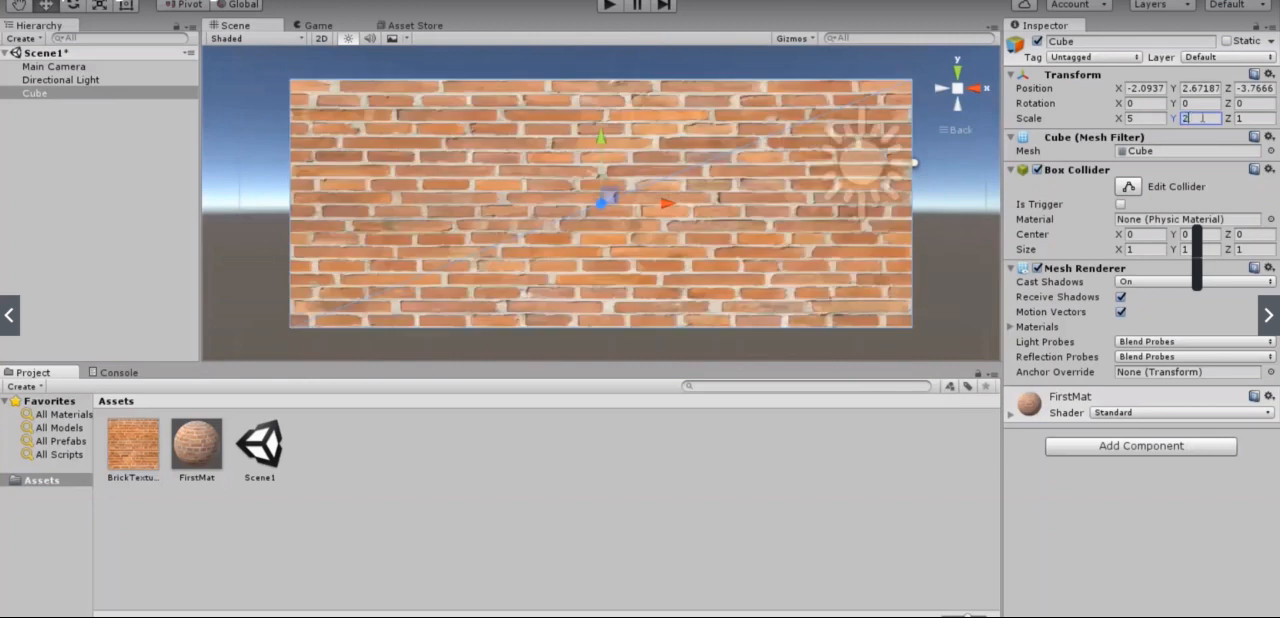
# Step: Thin the wall by setting the cube's Z scale to 0.5, check it from several sides and deselect it
pyautogui.keyDown('alt'); pyautogui.moveTo(895, 164); pyautogui.dragTo(915, 515); pyautogui.keyUp('alt')
pyautogui.click(1255, 117)
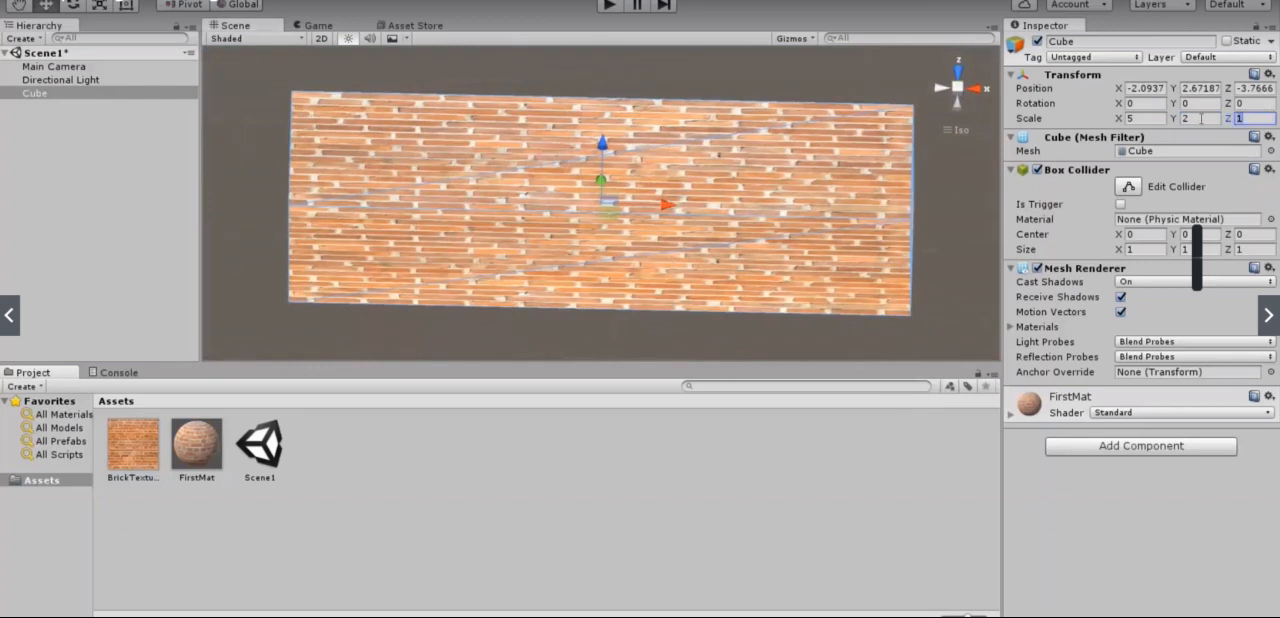
pyautogui.write('0.5')
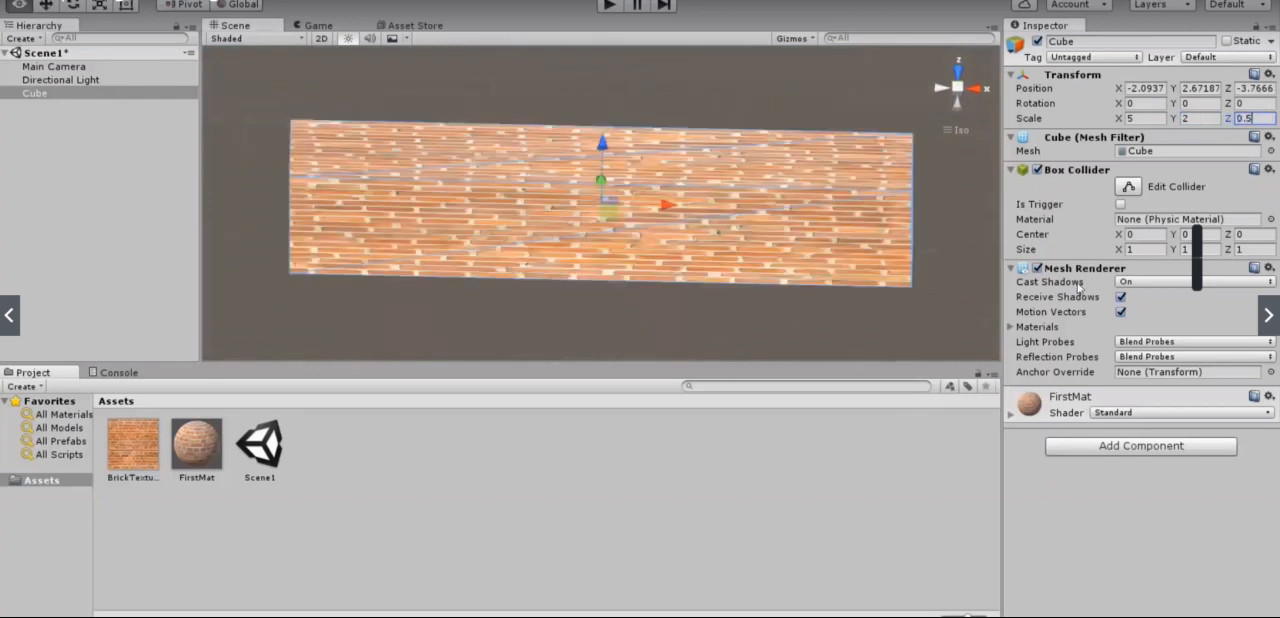
pyautogui.keyDown('alt'); pyautogui.moveTo(909, 304); pyautogui.dragTo(2, 90); pyautogui.keyUp('alt')
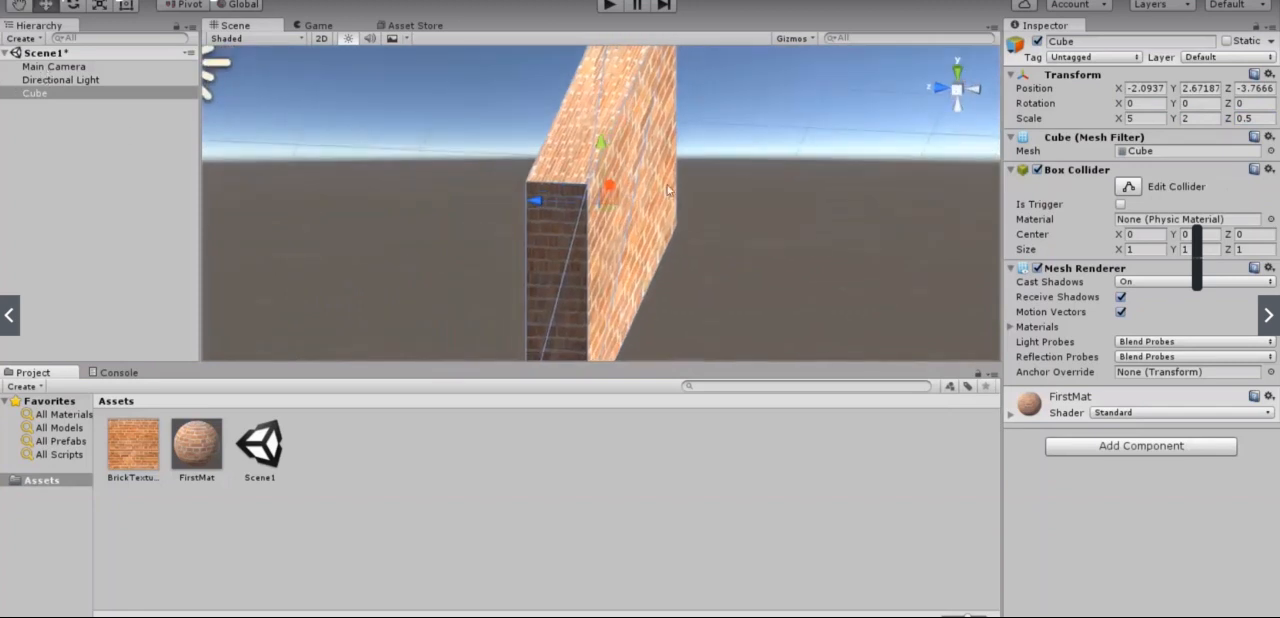
pyautogui.keyDown('alt'); pyautogui.moveTo(746, 203); pyautogui.dragTo(450, 202); pyautogui.keyUp('alt')
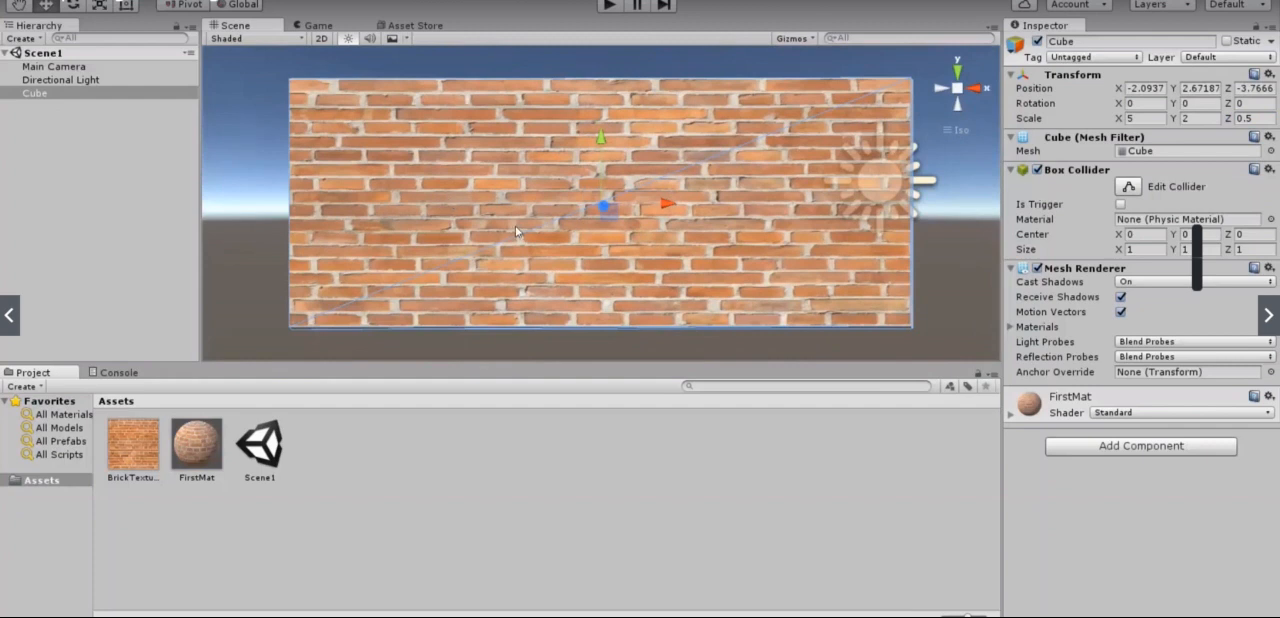
pyautogui.click(497, 528)
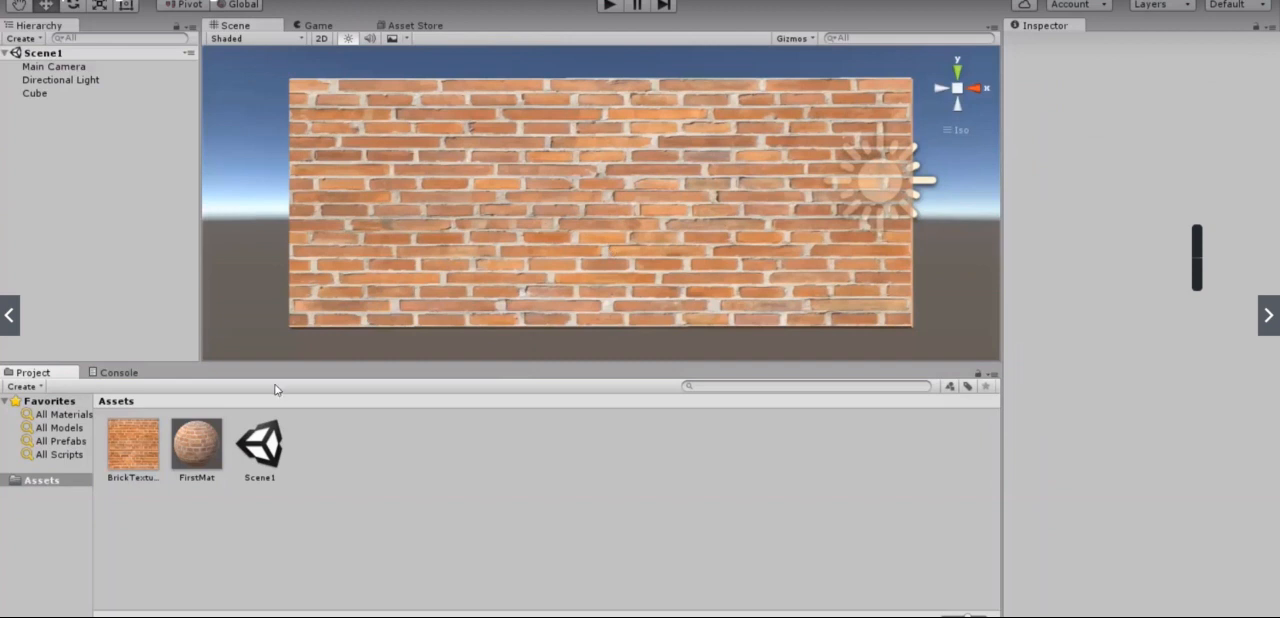
# Step: Set the X tiling of FirstMat's main maps to 2
pyautogui.click(196, 448)
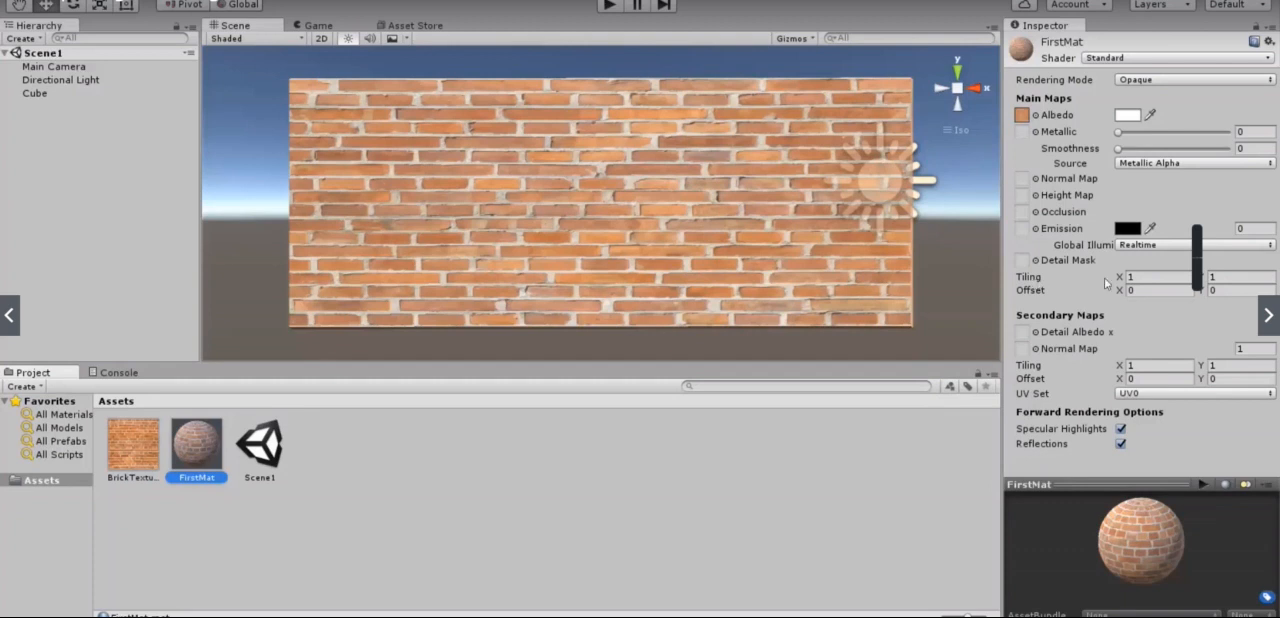
pyautogui.click(1143, 277)
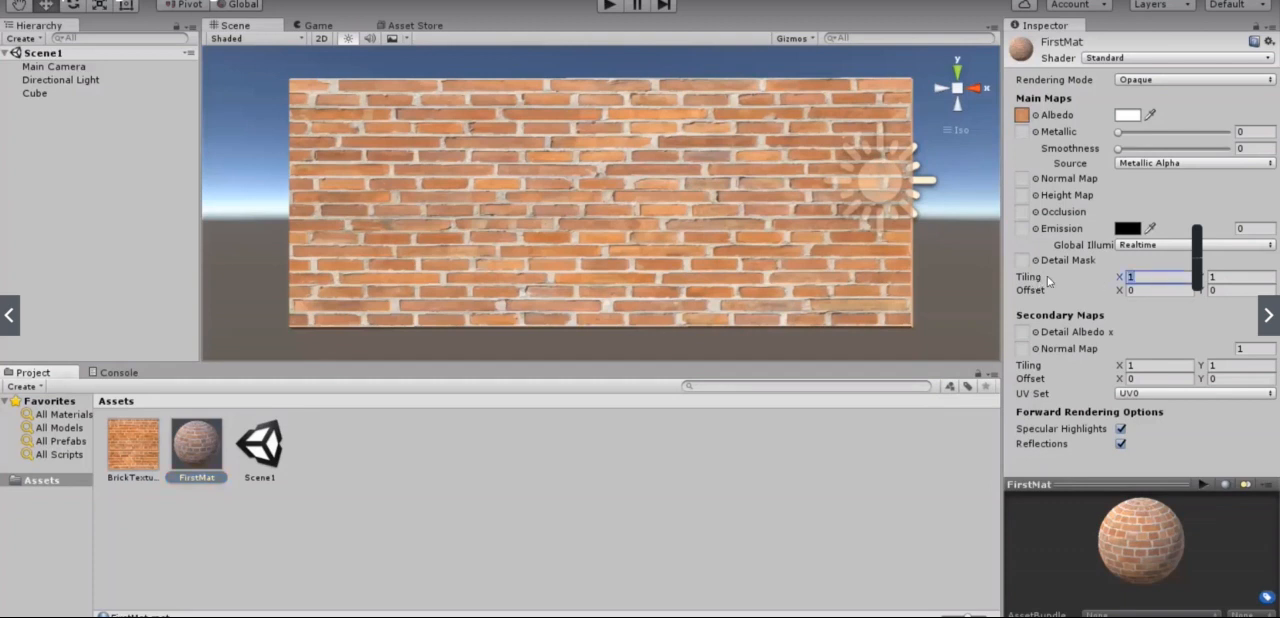
pyautogui.write('2')
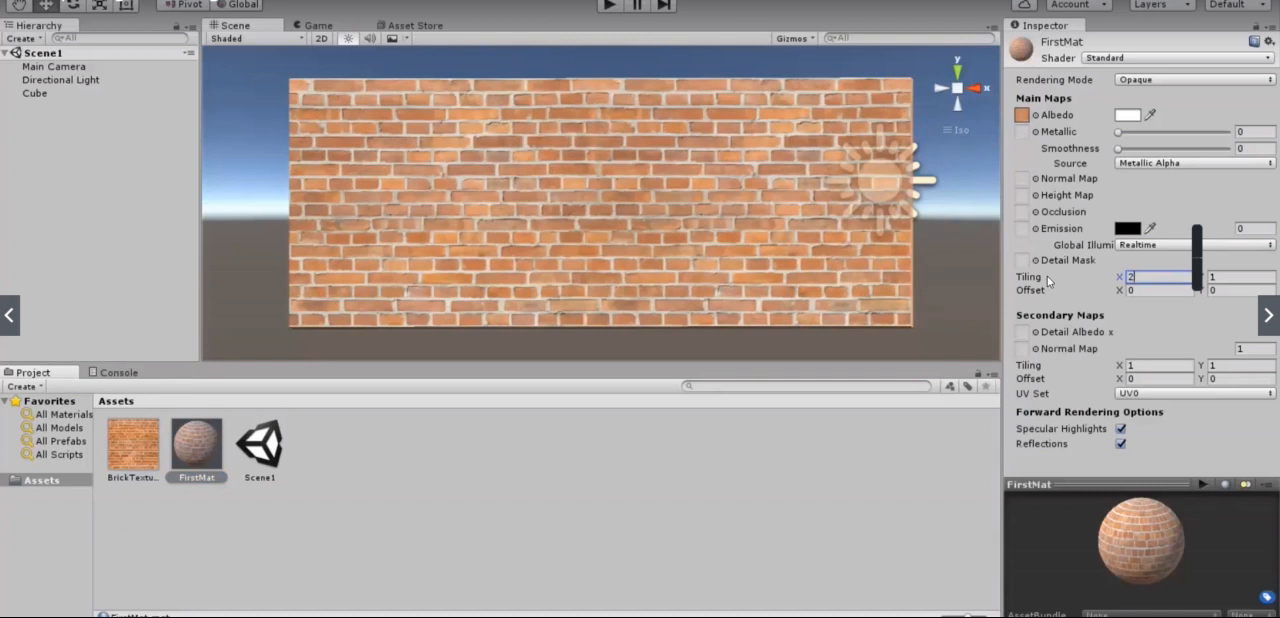
# Step: Try a Y tiling of 3 on FirstMat's main maps and return it to 1
pyautogui.press('Tab')
pyautogui.write('5')
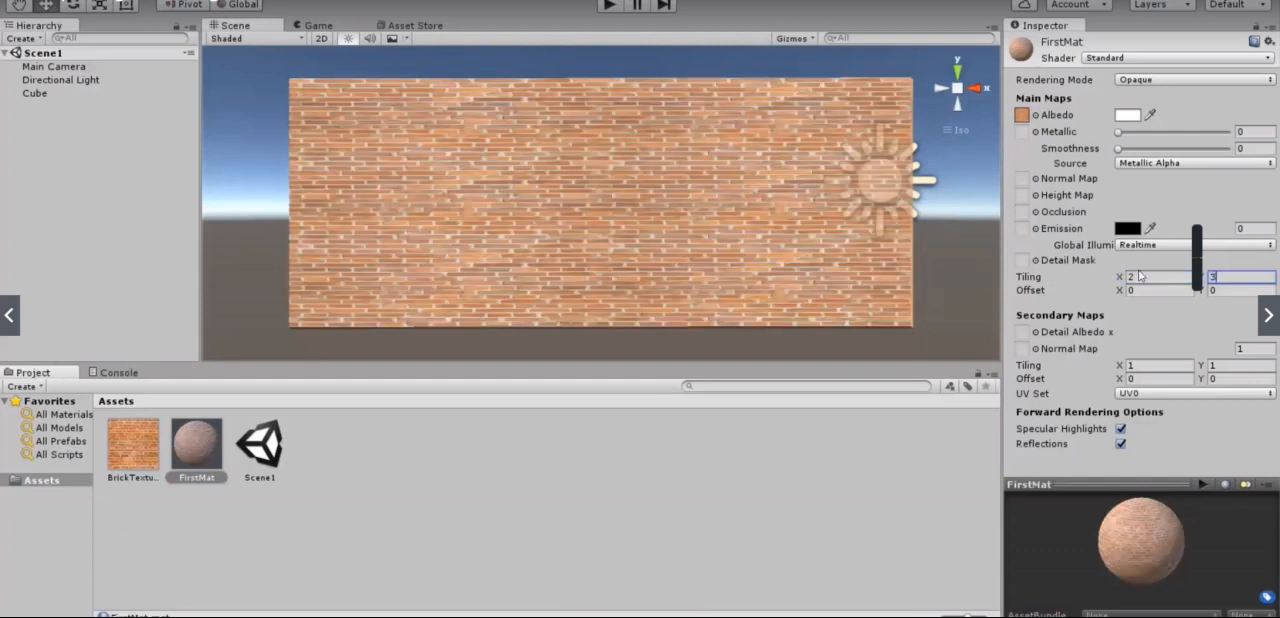
pyautogui.write('1')
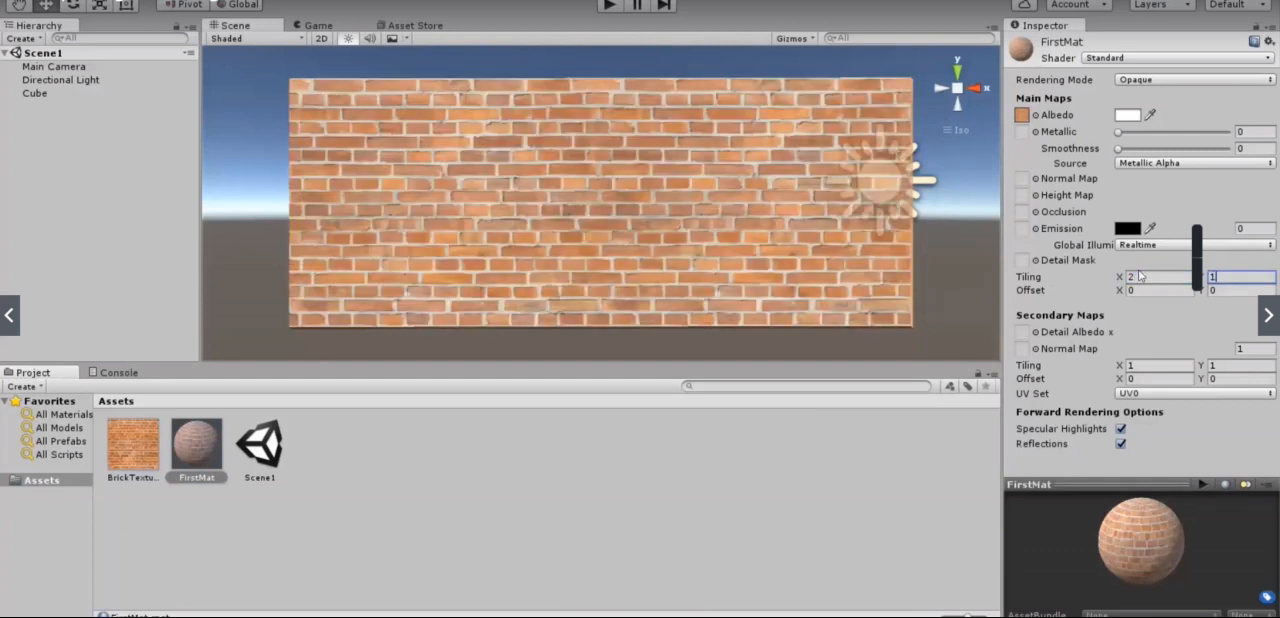